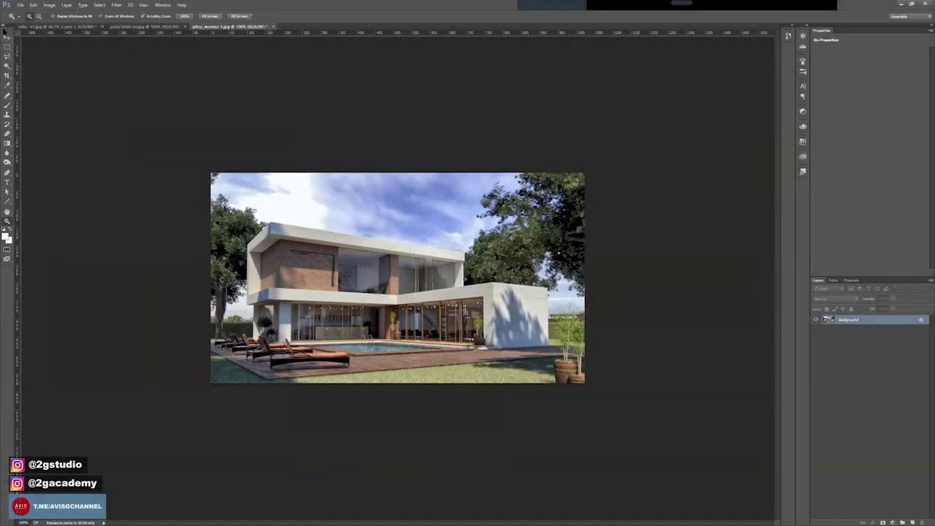
Step: Zoom in and out on the house render with the Zoom tool, settling at 200%
left_click(6, 37)
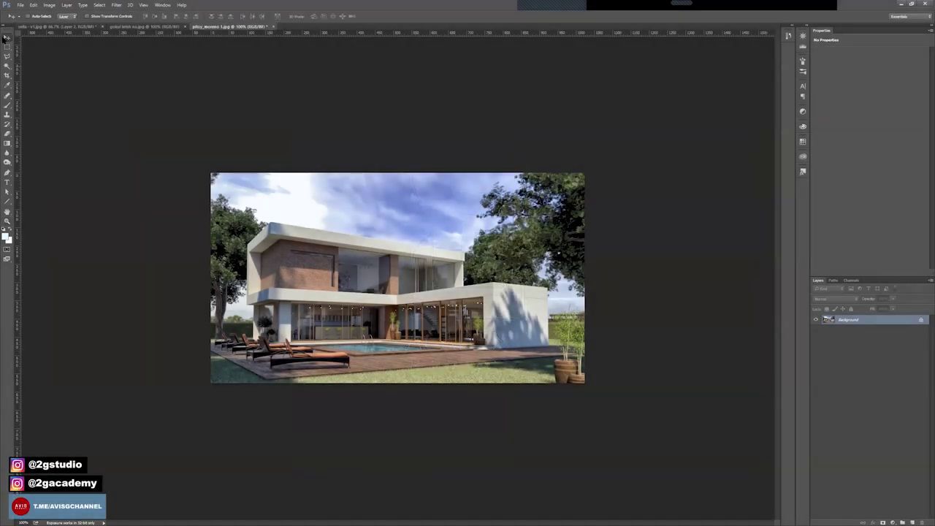
left_click(7, 222)
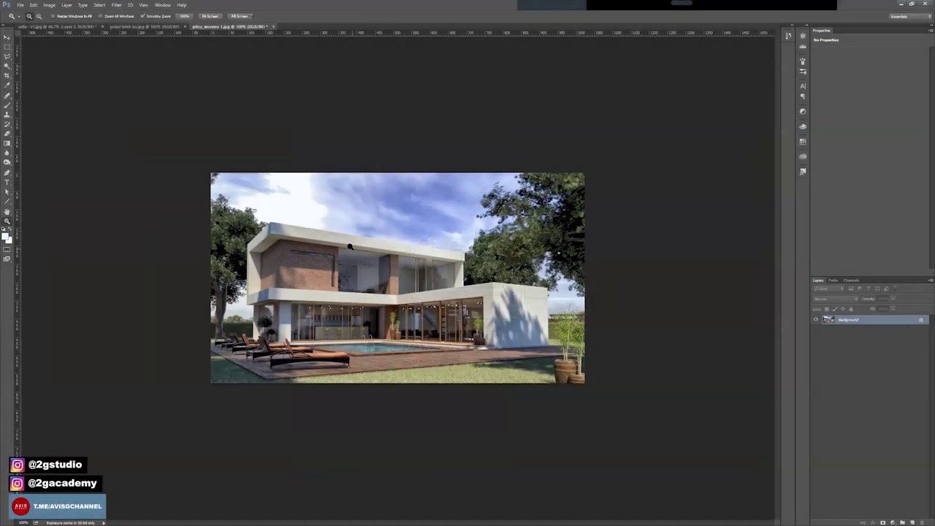
left_click(349, 246)
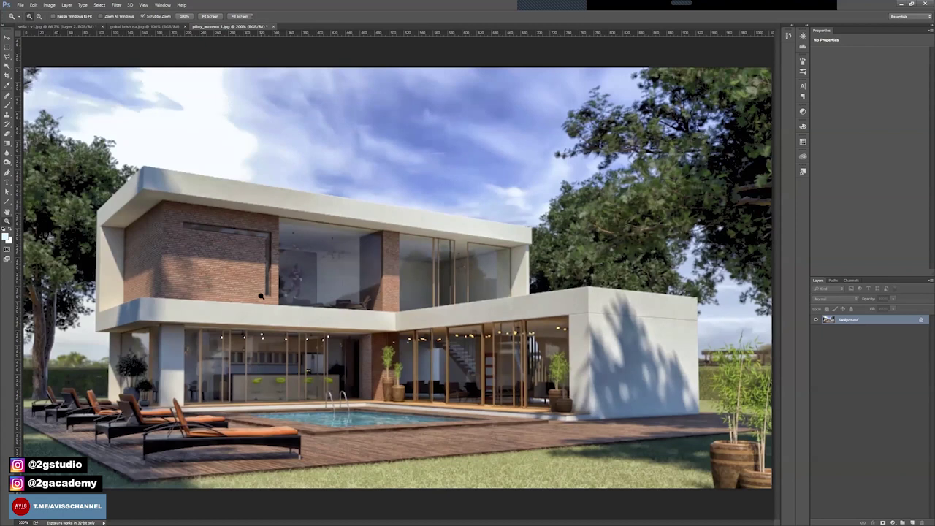
right_click(286, 236)
left_click(313, 283)
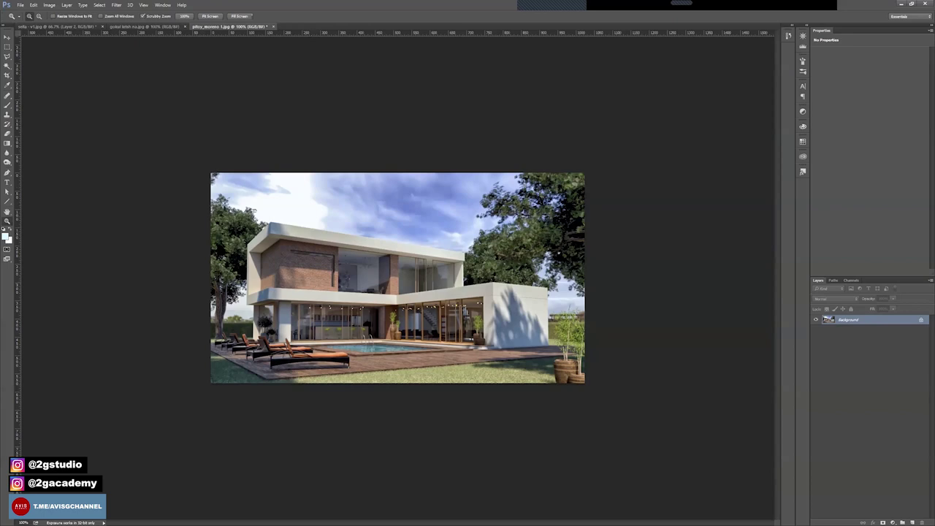
left_click_drag(244, 366, 380, 365)
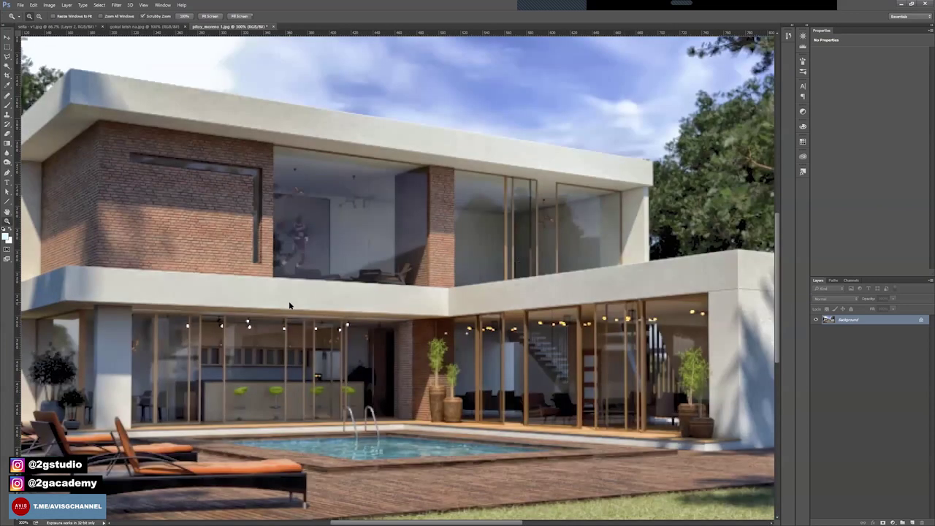
right_click(290, 302)
left_click(313, 351)
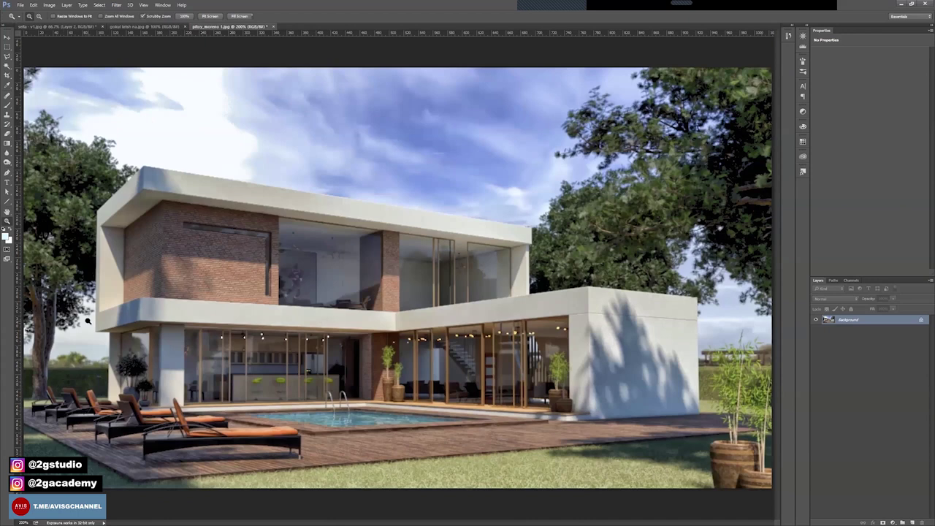
Step: Choose the Brush tool at 100% opacity and try a red test stroke at lower left
key("b")
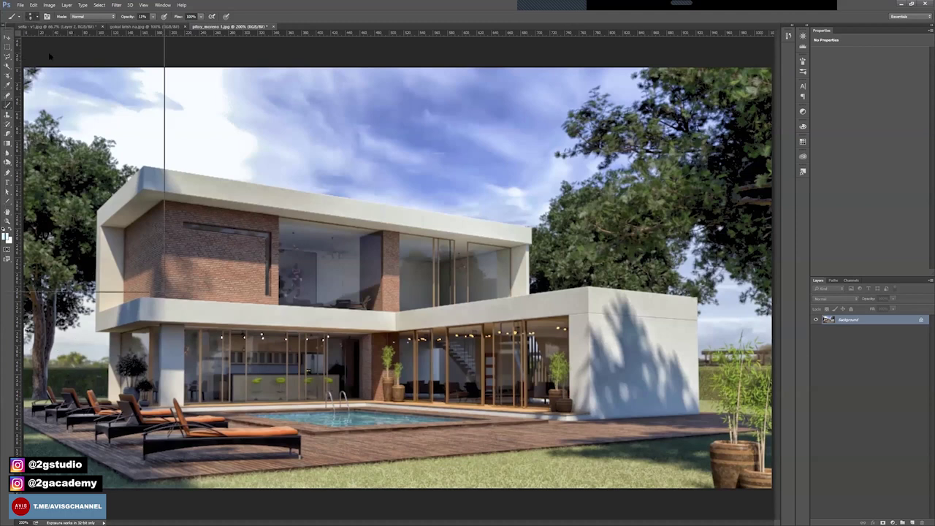
left_click(35, 16)
key("Return")
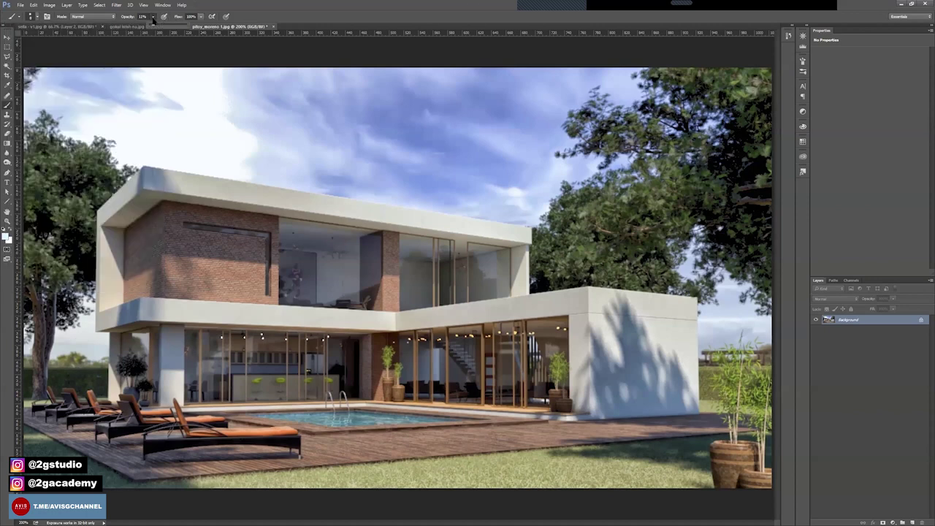
left_click_drag(102, 336, 94, 338)
Step: Create an empty Layer 1 above the Background layer
left_click(911, 520)
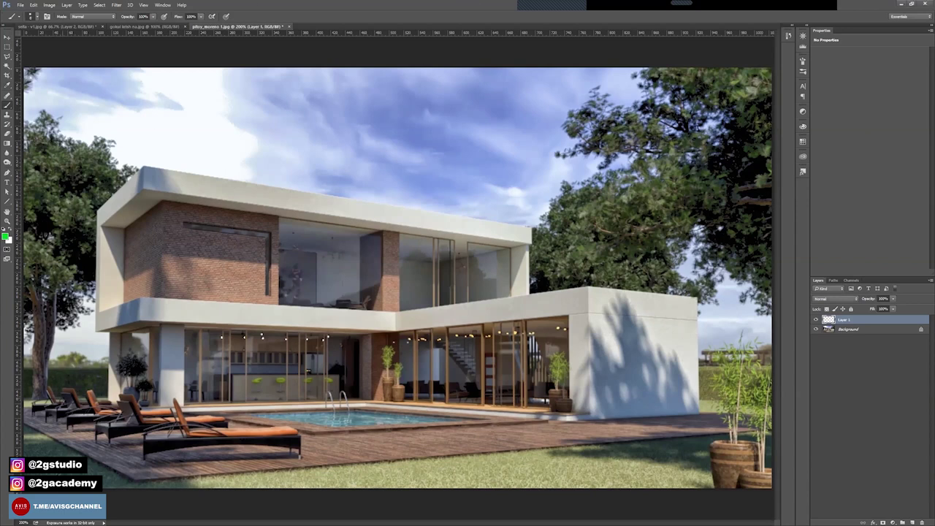
Step: Sketch a green tree with trunk, branches and crown along the left edge
left_click_drag(77, 473, 70, 191)
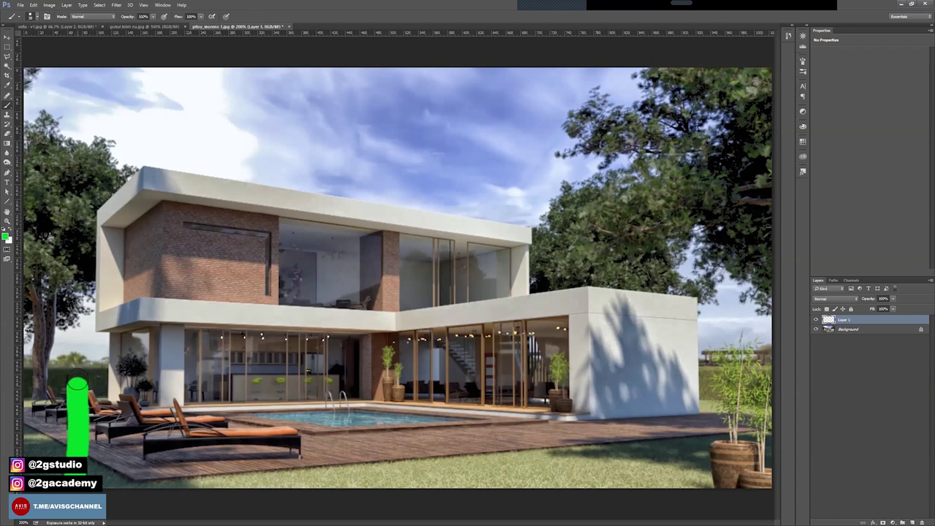
mouse_move(68, 226)
left_mouse_down()
mouse_move(106, 169)
mouse_move(38, 167)
mouse_move(67, 113)
left_mouse_up()
mouse_move(80, 179)
left_mouse_down()
mouse_move(102, 106)
mouse_move(164, 98)
left_mouse_up()
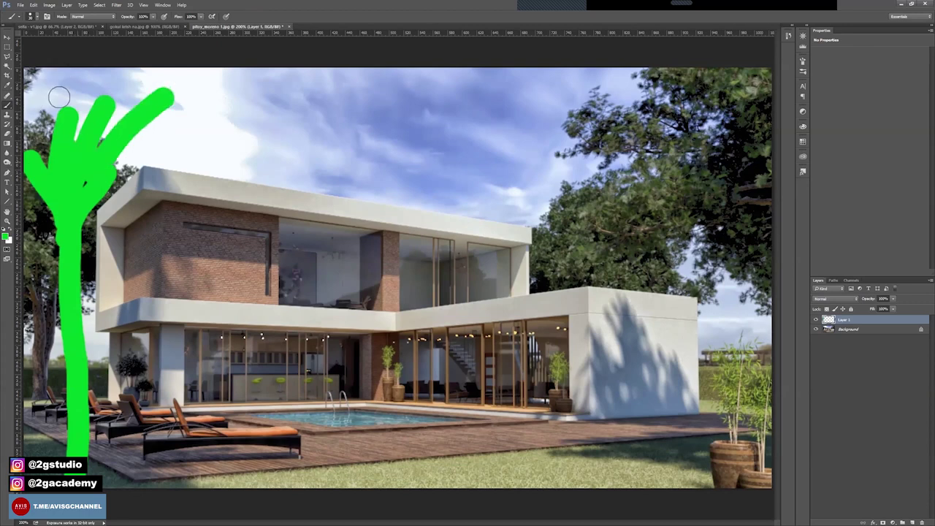
left_click_drag(73, 143, 58, 72)
left_click_drag(65, 104, 162, 73)
mouse_move(117, 93)
left_mouse_down()
mouse_move(135, 121)
mouse_move(197, 69)
left_mouse_up()
left_click_drag(34, 91, 40, 73)
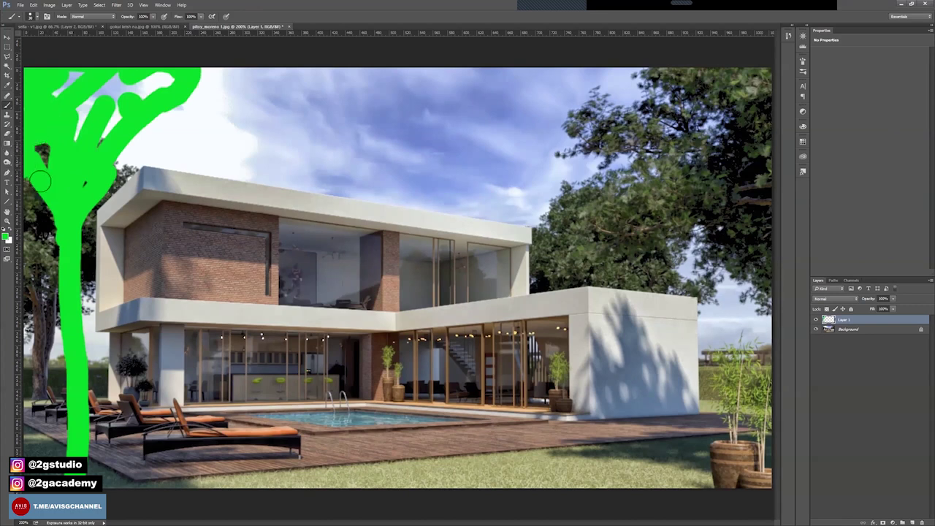
Step: Try green strokes over the right tree, undo them, and draw an X over its upper part
left_click_drag(51, 256, 31, 198)
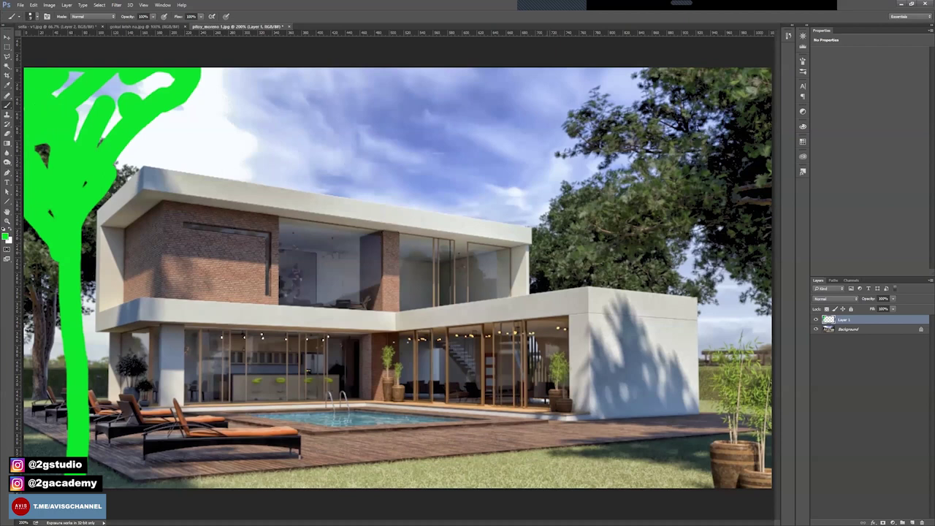
left_click_drag(537, 254, 695, 290)
left_click_drag(661, 265, 655, 286)
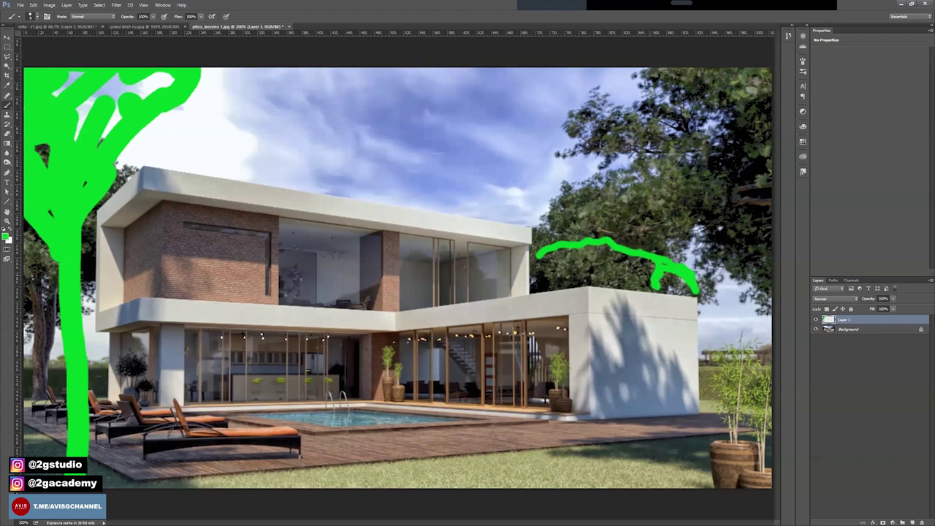
left_click_drag(539, 224, 682, 228)
mouse_move(550, 206)
left_mouse_down()
mouse_move(628, 191)
mouse_move(657, 219)
mouse_move(635, 224)
left_mouse_up()
key("ctrl+z")
left_click_drag(650, 108, 538, 157)
left_click_drag(528, 116, 716, 196)
key("ctrl+alt+z")
key("ctrl+alt+z")
key("ctrl+alt+z")
left_click_drag(584, 92, 631, 130)
left_click_drag(641, 93, 580, 149)
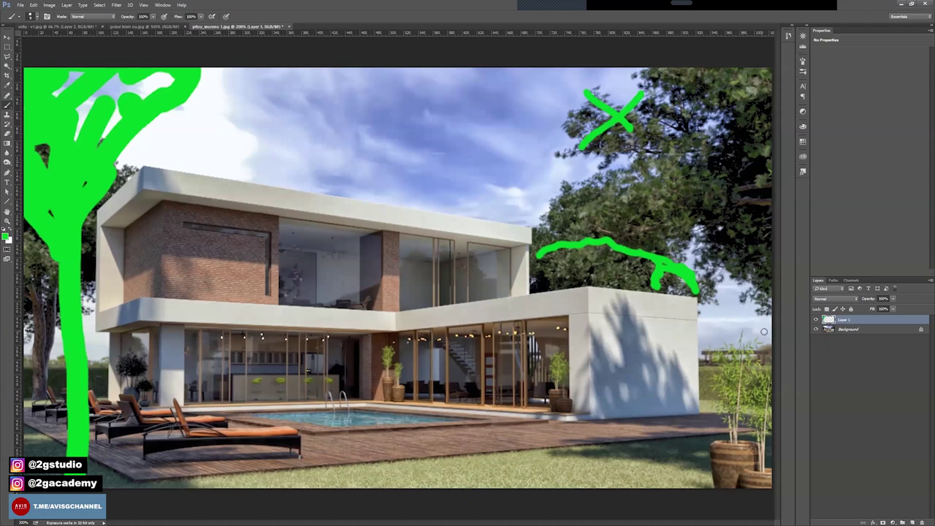
Step: Circle the potted plants by the doorways in green, then undo the three circles
left_click_drag(767, 330, 690, 373)
left_click_drag(757, 333, 752, 464)
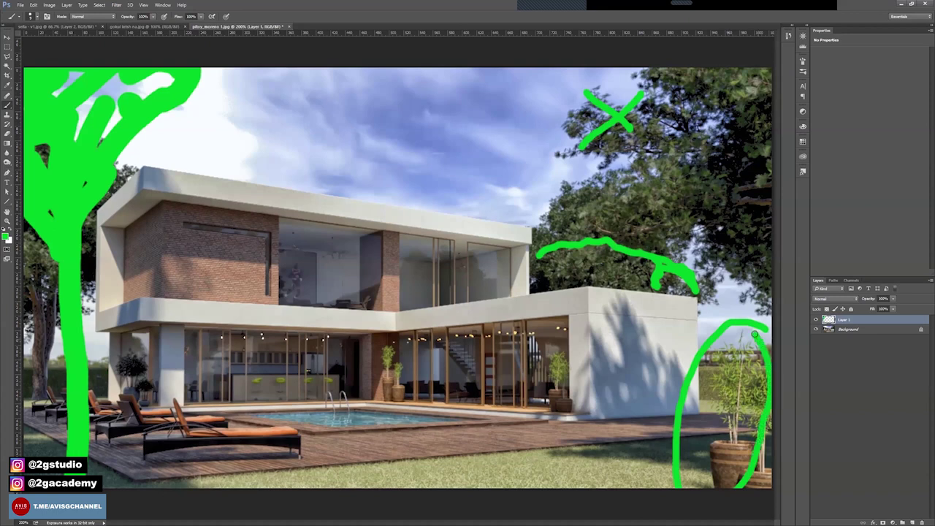
left_click_drag(562, 353, 569, 369)
left_click_drag(426, 345, 414, 369)
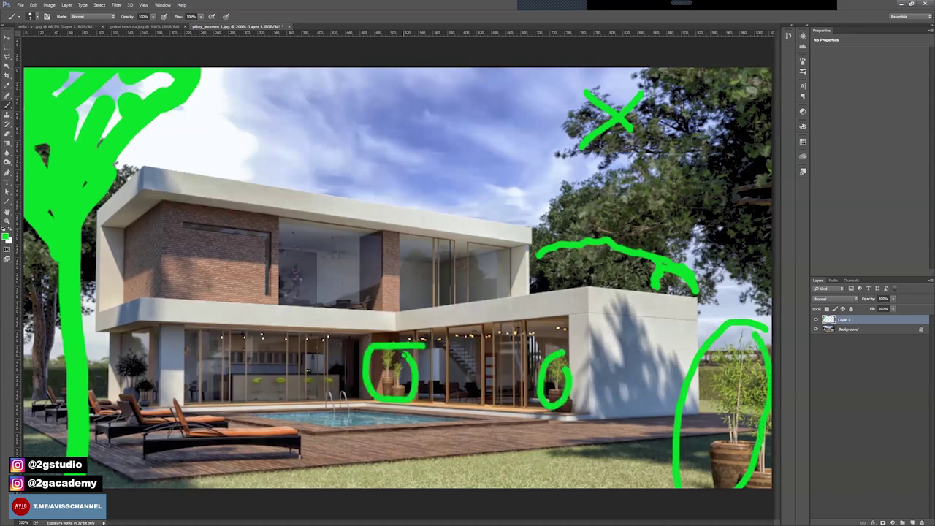
key("ctrl+alt+z")
key("ctrl+alt+z")
key("ctrl+alt+z")
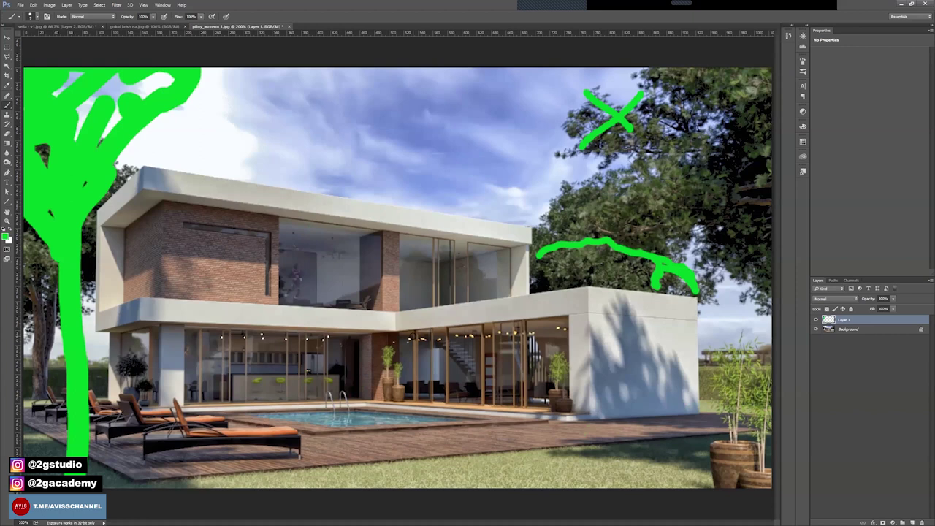
Step: Hide Layer 1 and add a Brightness/Contrast adjustment layer with raised brightness
left_click(816, 320)
left_click(886, 516)
left_click(891, 391)
left_click_drag(869, 71, 878, 73)
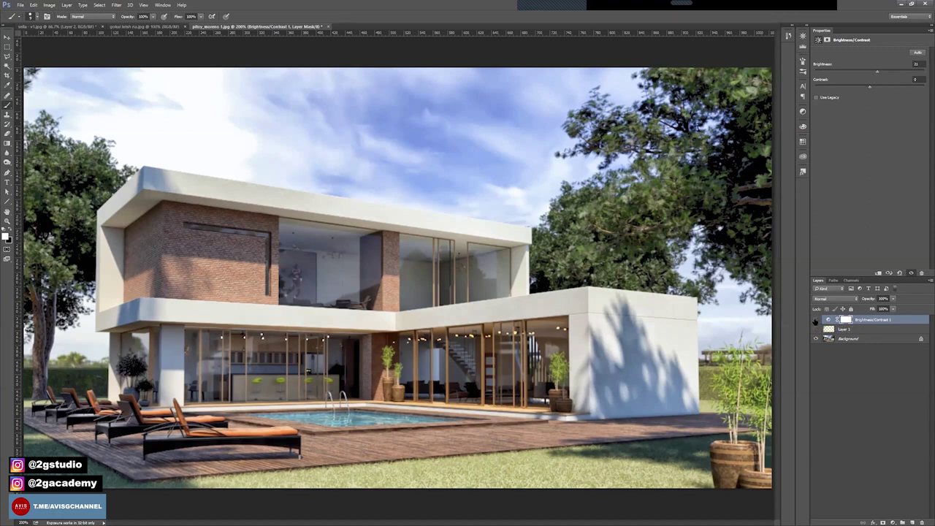
Step: Compare the adjustment on and off, then set Brightness 34 and Contrast -24
left_click(815, 322)
left_click(815, 322)
left_click_drag(877, 71, 882, 71)
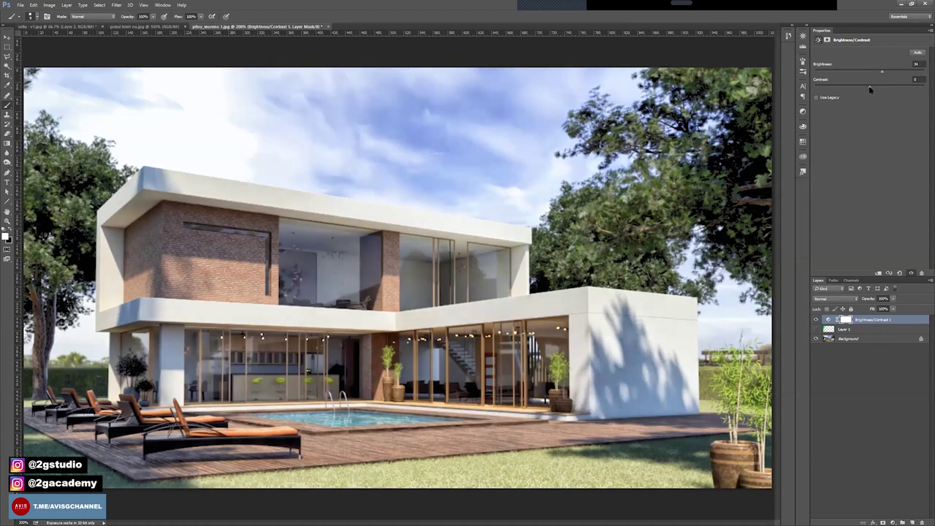
left_click_drag(870, 88, 843, 89)
Step: Paint a green stroke across the lower-left deck on Layer 1
mouse_move(25, 418)
left_mouse_down()
mouse_move(150, 471)
mouse_move(139, 441)
mouse_move(81, 420)
mouse_move(30, 439)
mouse_move(30, 450)
left_mouse_up()
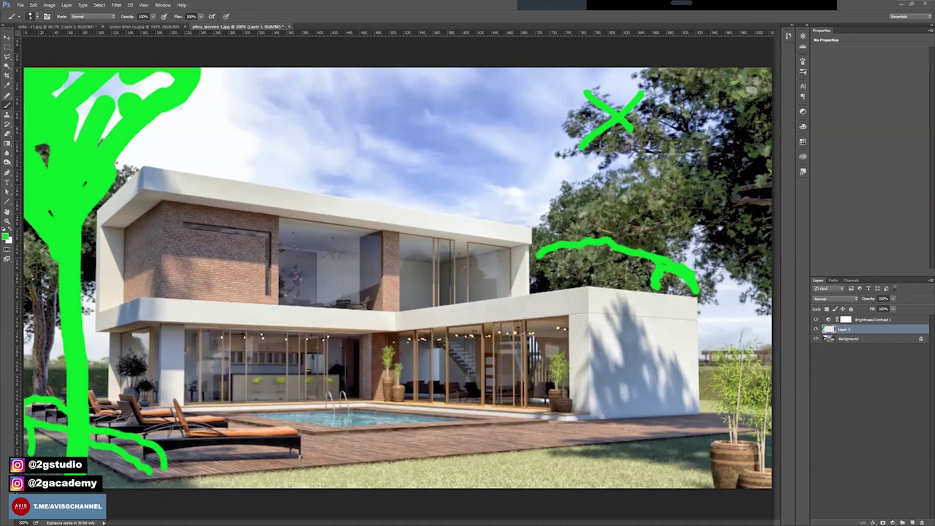
Step: Add Hue/Saturation 1 above Brightness/Contrast 1, targeting Reds with lower saturation and lightness about -13
left_click(877, 319)
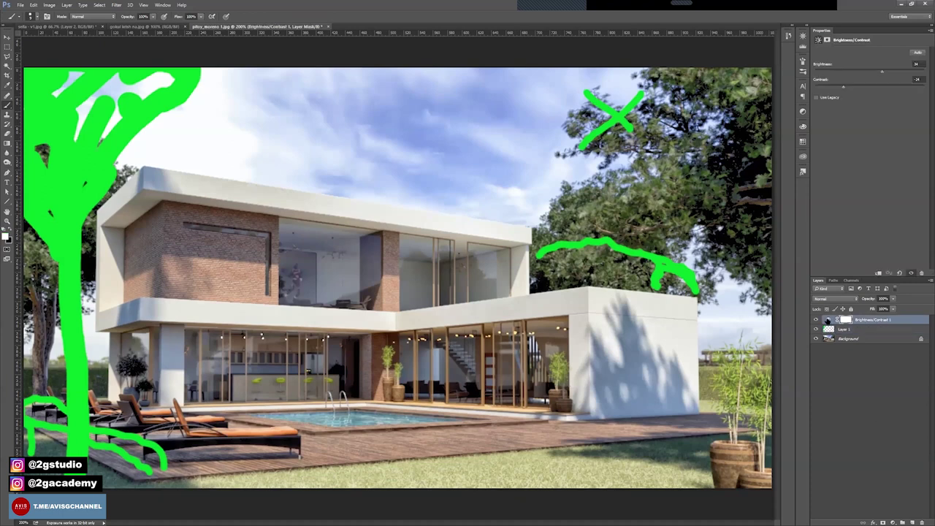
left_click(893, 523)
left_click(887, 429)
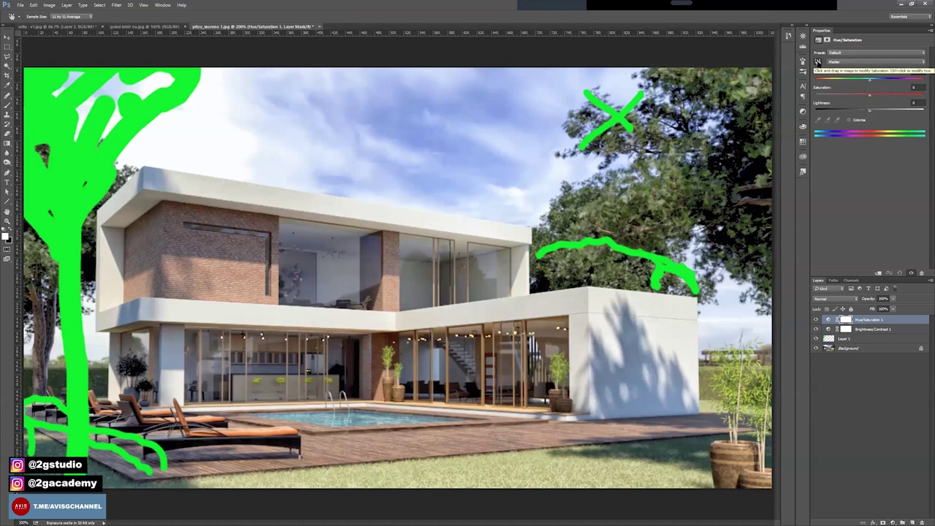
left_click(818, 62)
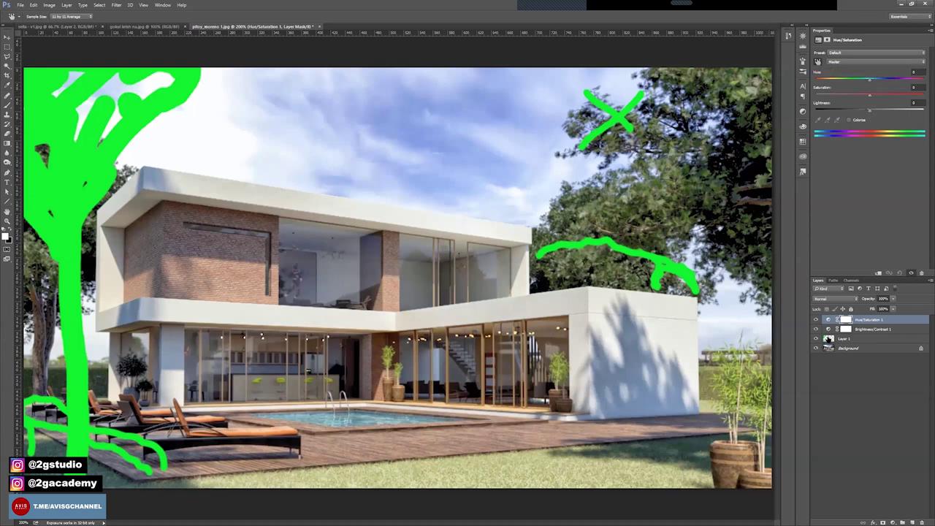
left_click(371, 446)
left_click_drag(870, 95, 856, 99)
left_click_drag(869, 110, 864, 109)
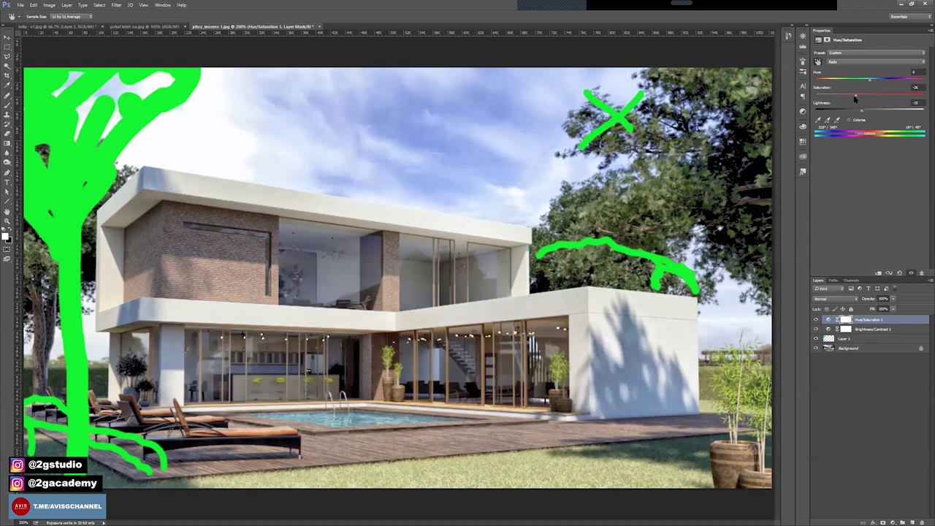
left_click(845, 340)
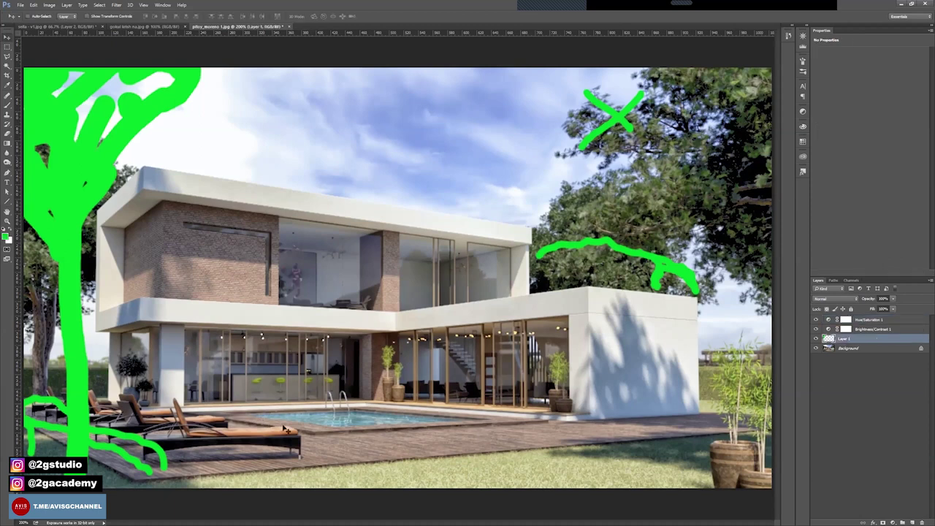